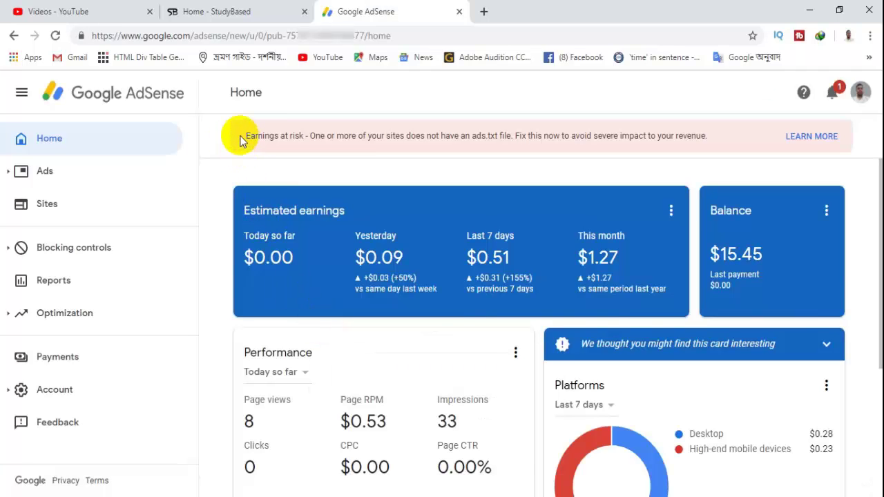
Open the help article linked from the missing ads.txt earnings alert and find the section on creating an ads.txt file for AdSense
drag(240, 140, 495, 132)
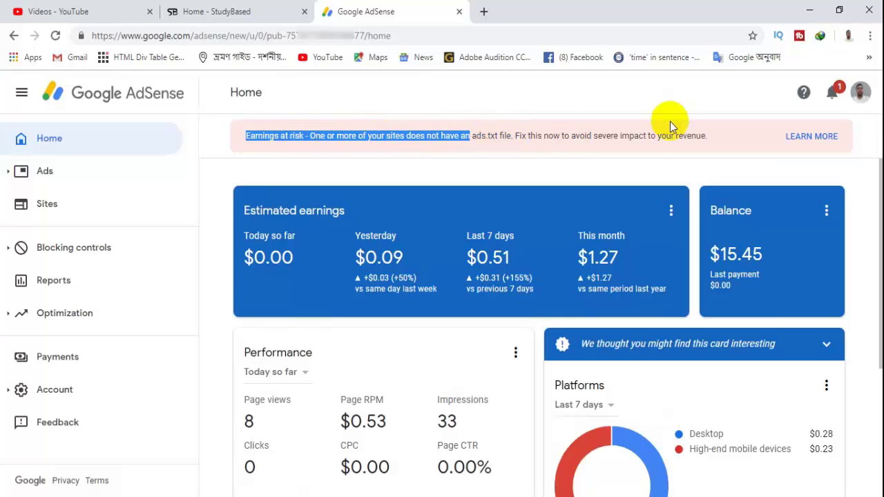
click(239, 156)
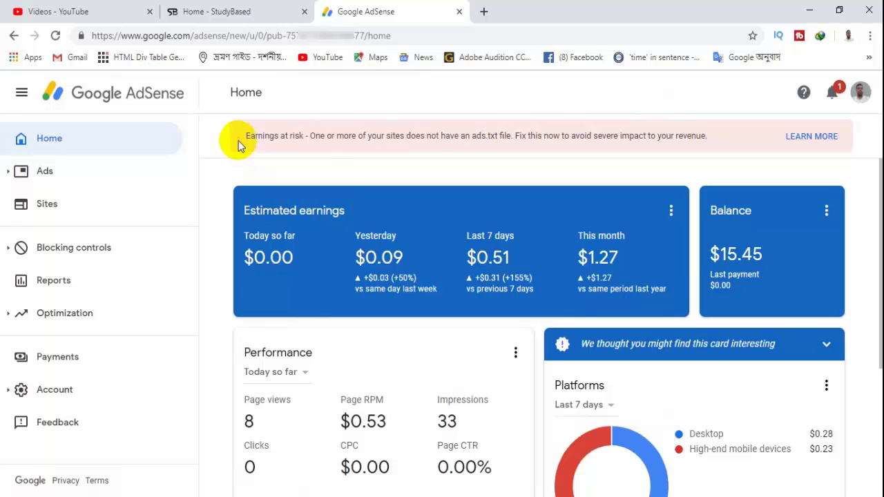
drag(243, 140, 717, 149)
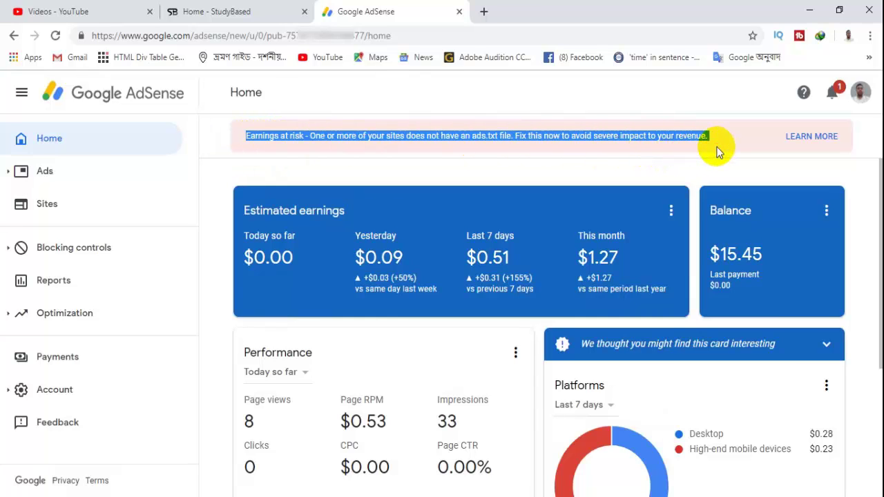
click(233, 150)
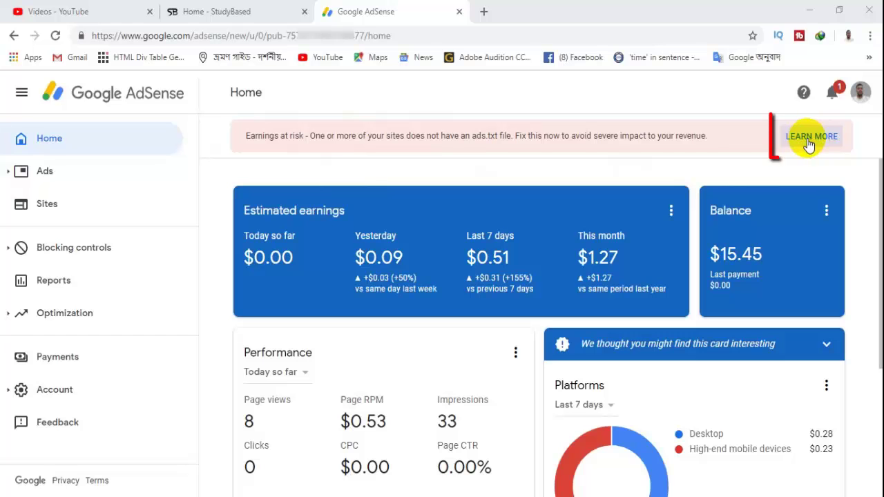
click(815, 142)
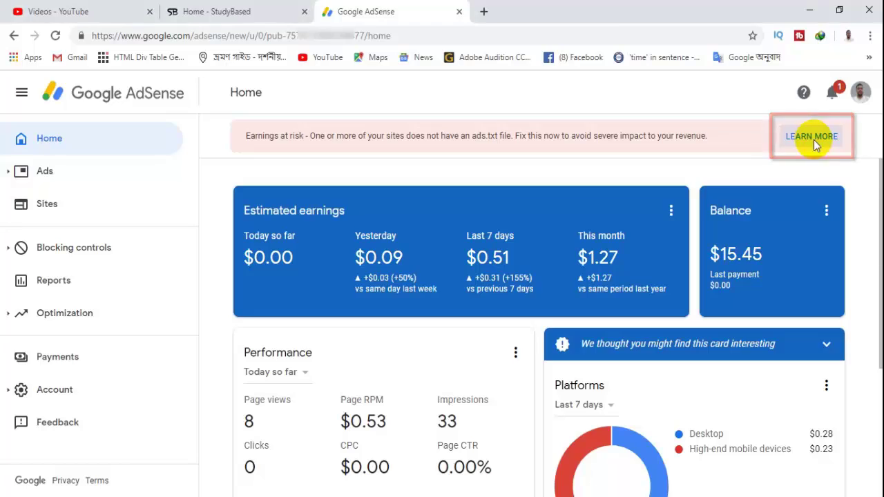
scroll(146, 371, down, 3)
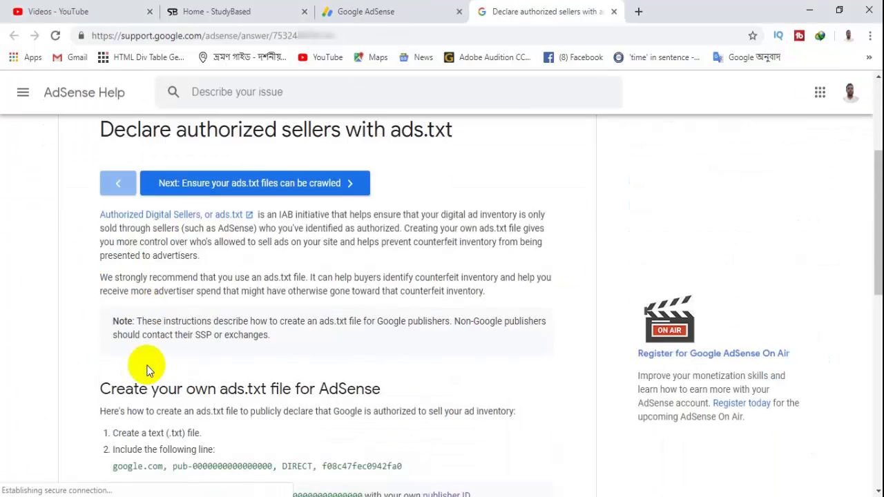
scroll(181, 387, down, 2)
scroll(174, 335, up, 5)
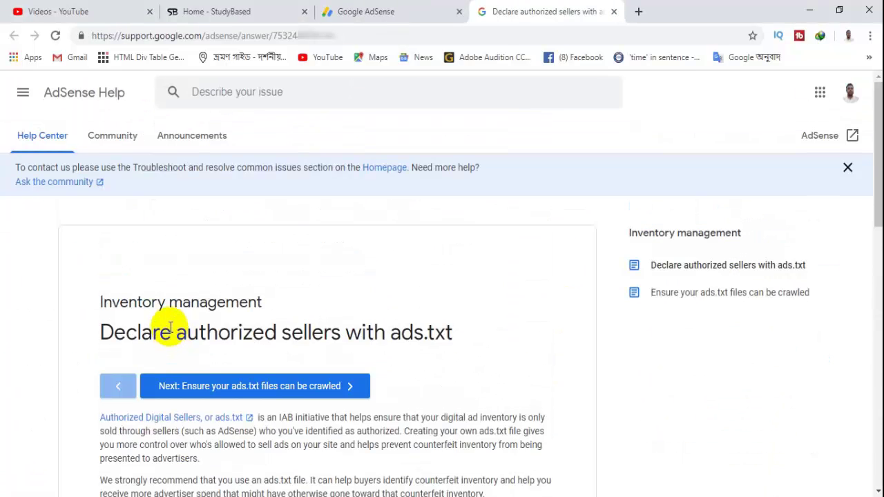
scroll(170, 327, down, 10)
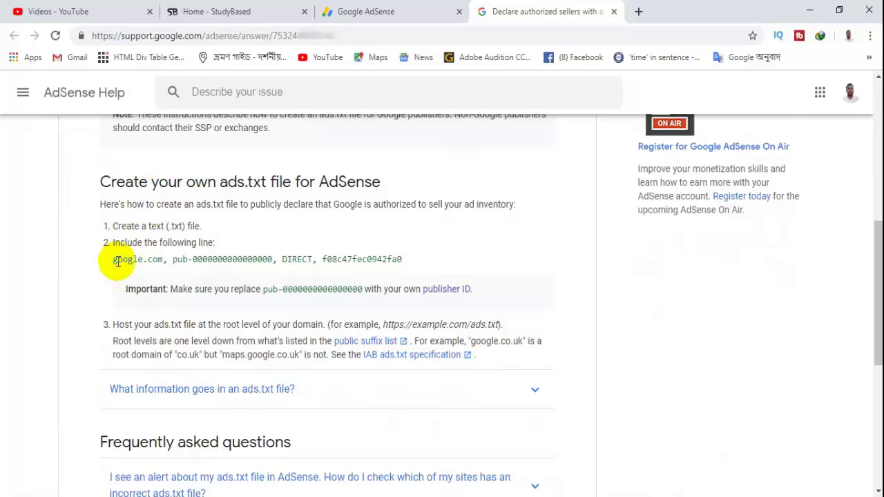
Copy the sample google.com DIRECT line from the ads.txt creation instructions in the help article
drag(109, 265, 301, 229)
click(95, 286)
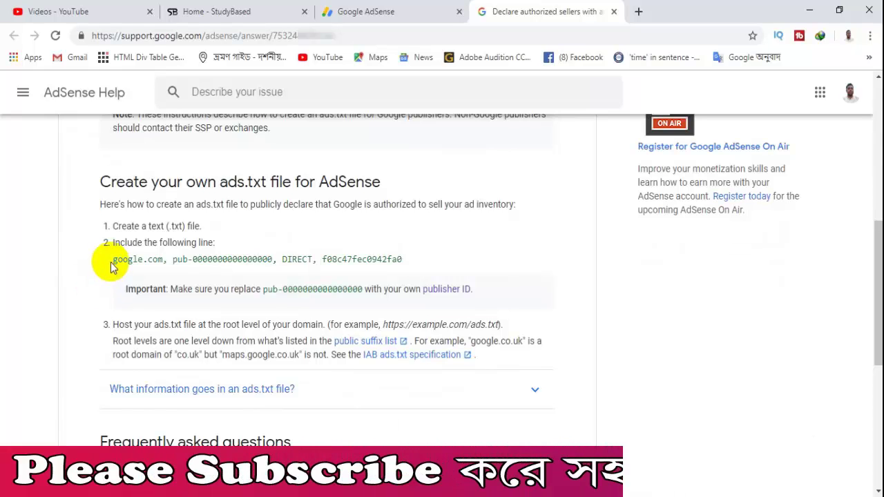
drag(110, 261, 395, 257)
right_click(395, 259)
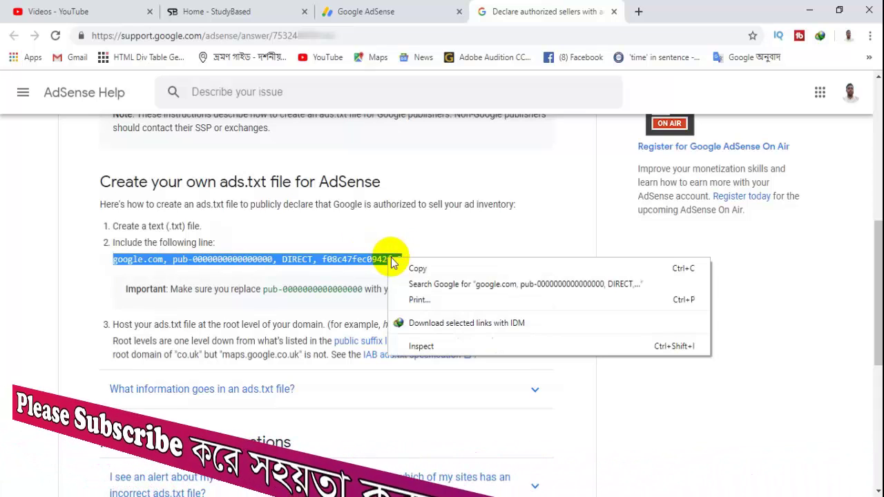
click(413, 268)
Create a new text document on the desktop and name it Ads.txt
click(811, 9)
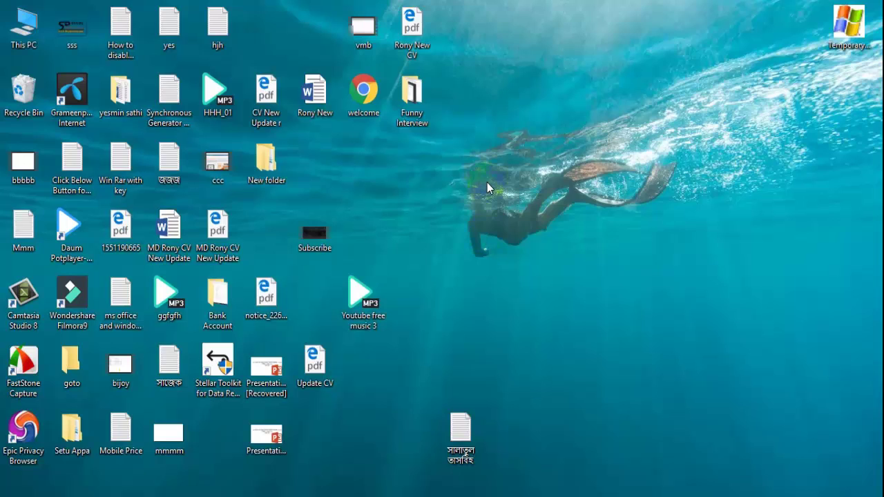
right_click(486, 183)
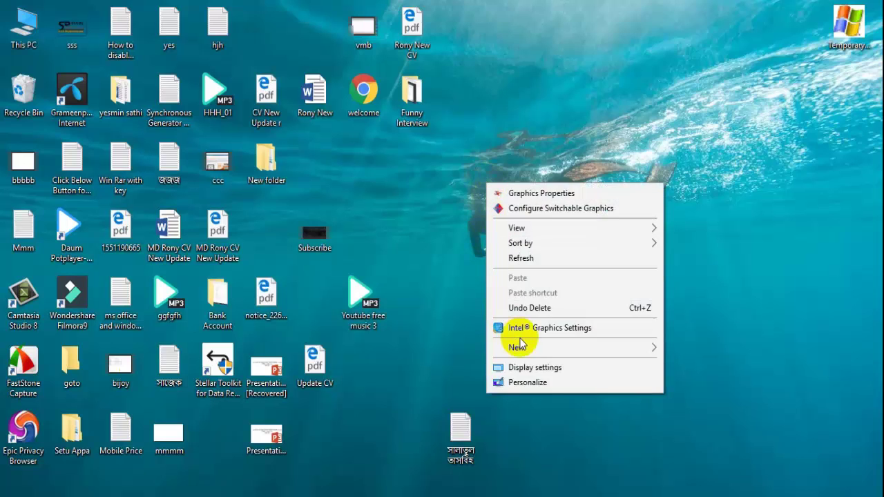
mouse_move(521, 349)
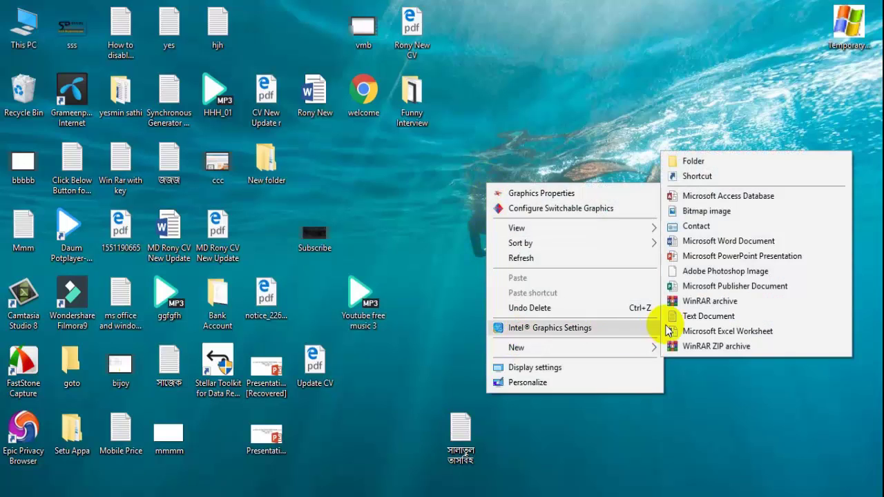
click(685, 318)
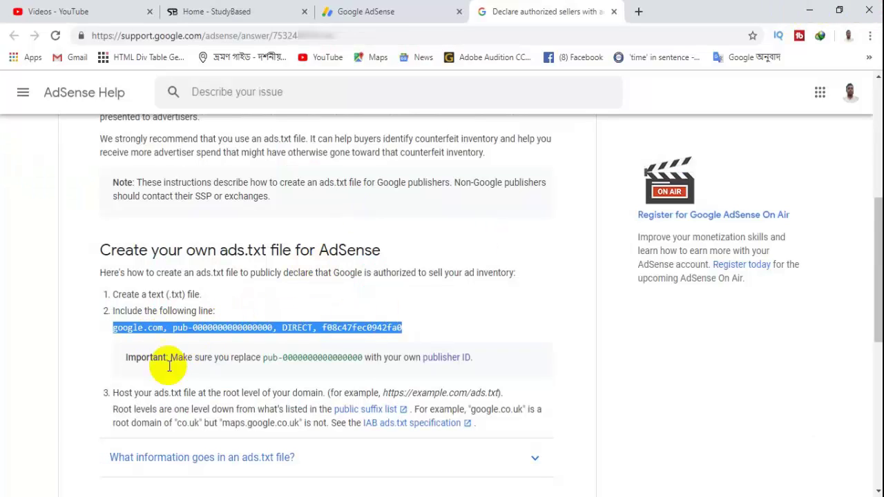
Open the Ads.txt file from the desktop in Notepad and paste the copied sample line into it
click(30, 373)
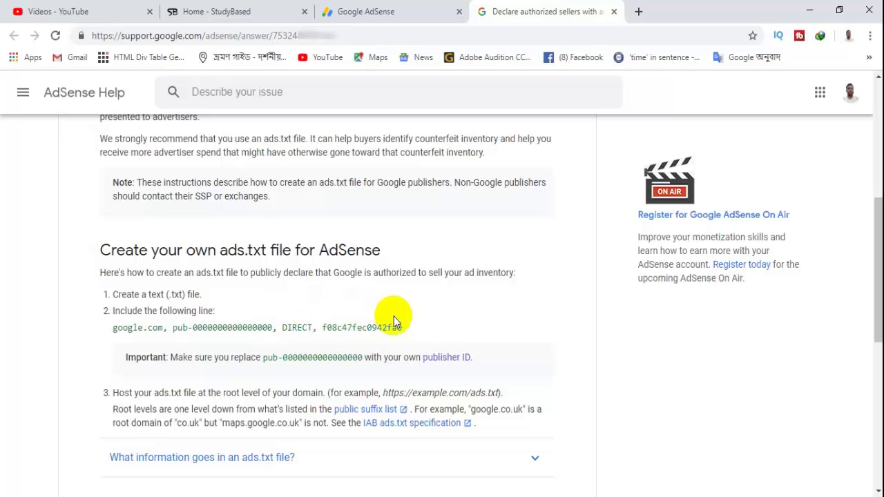
click(809, 11)
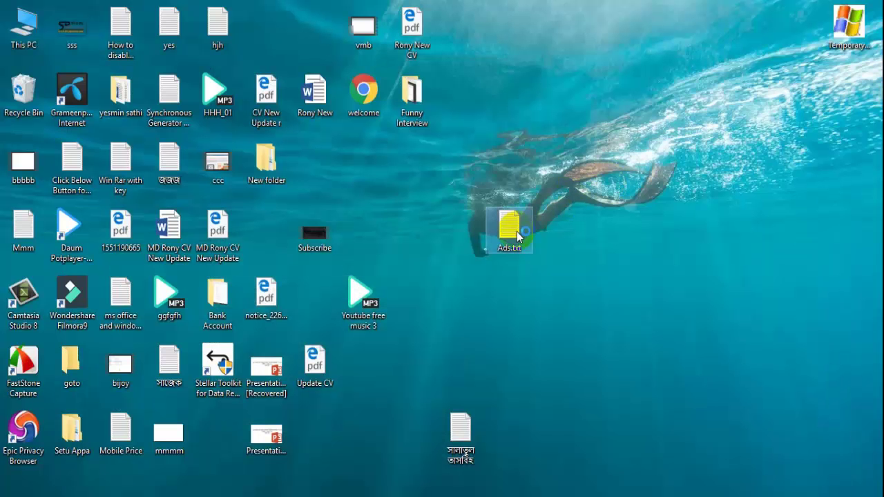
double_click(520, 236)
right_click(340, 191)
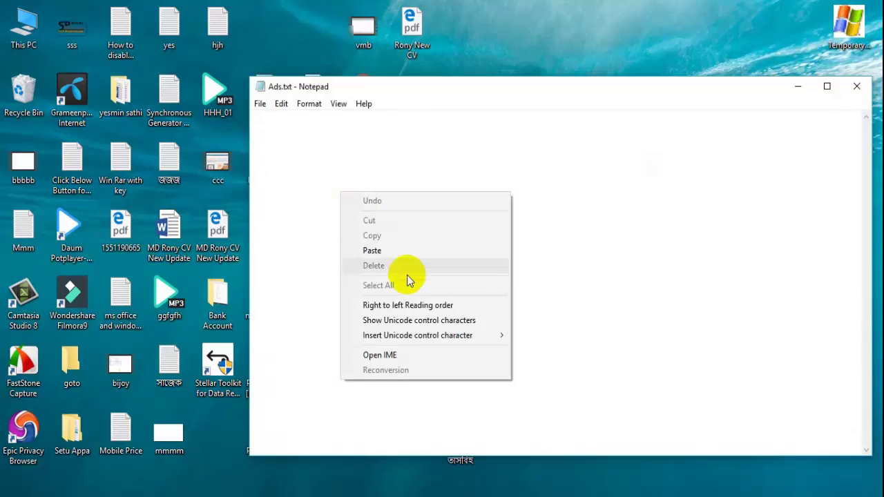
click(373, 250)
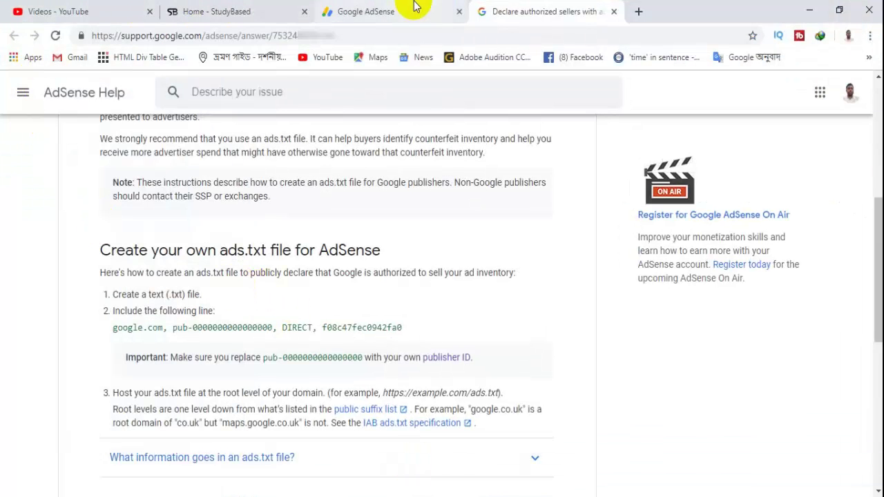
Switch to the AdSense dashboard, open the account information settings and copy the publisher ID
click(415, 6)
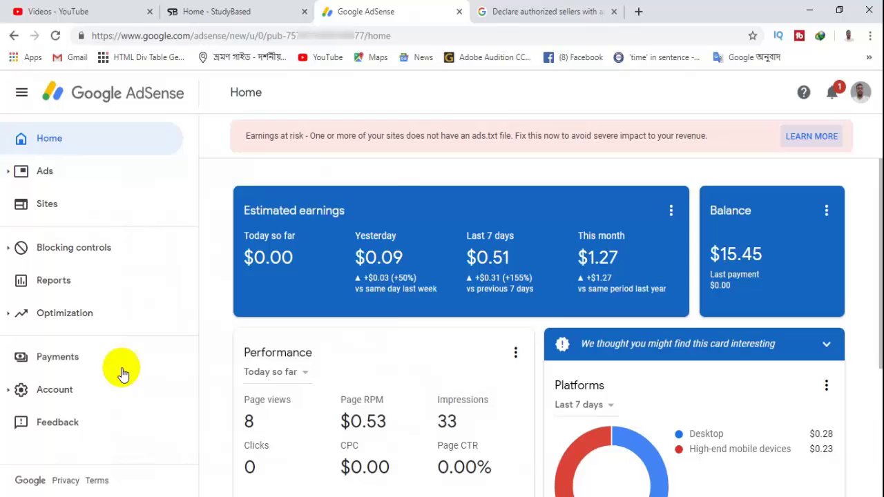
click(52, 400)
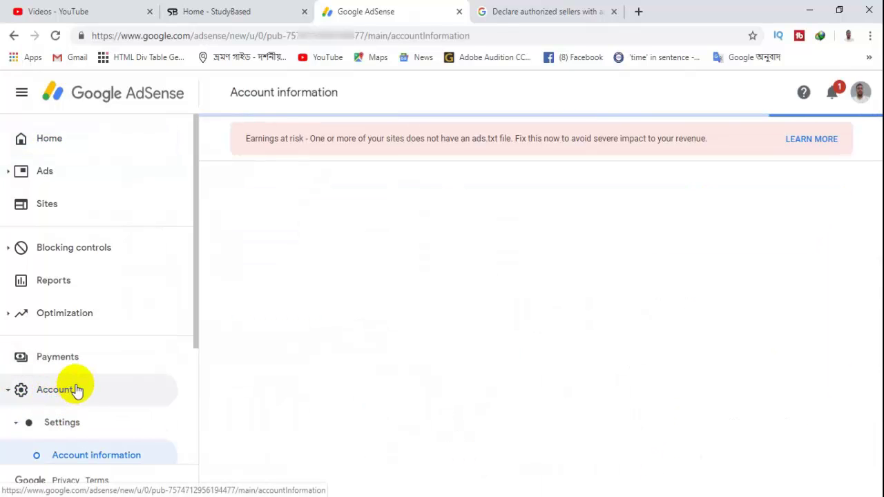
scroll(76, 373, down, 2)
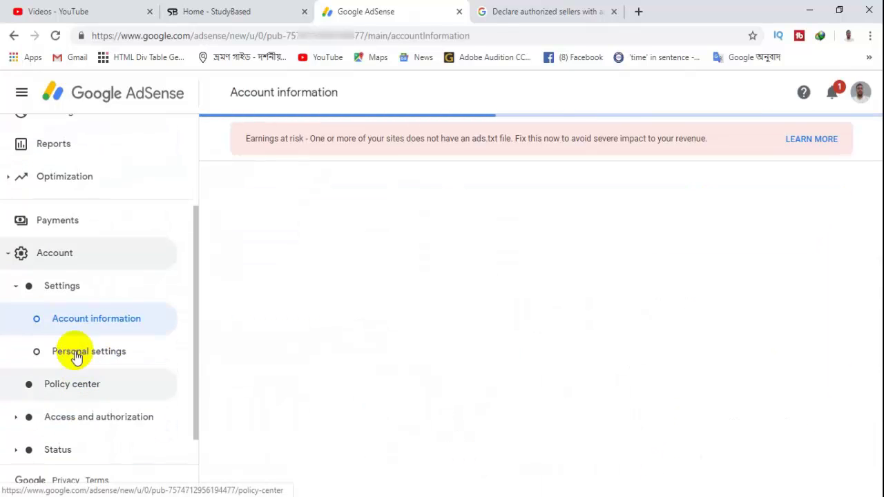
click(119, 320)
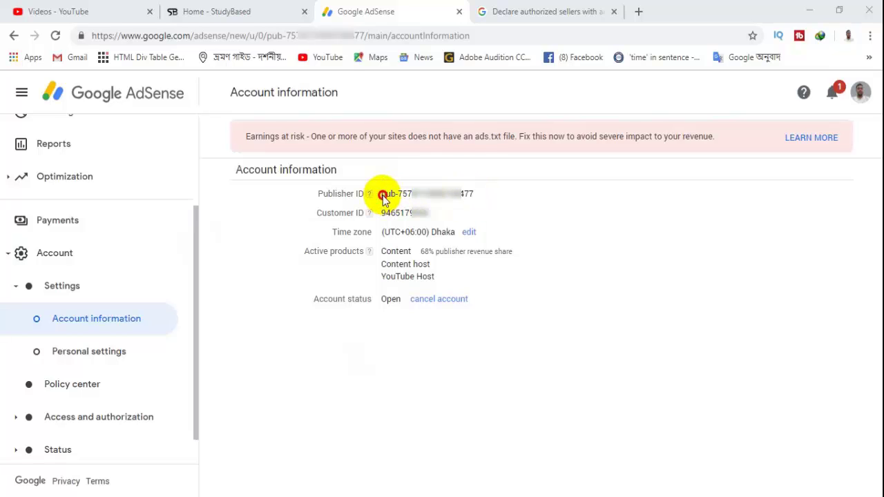
drag(381, 196, 476, 193)
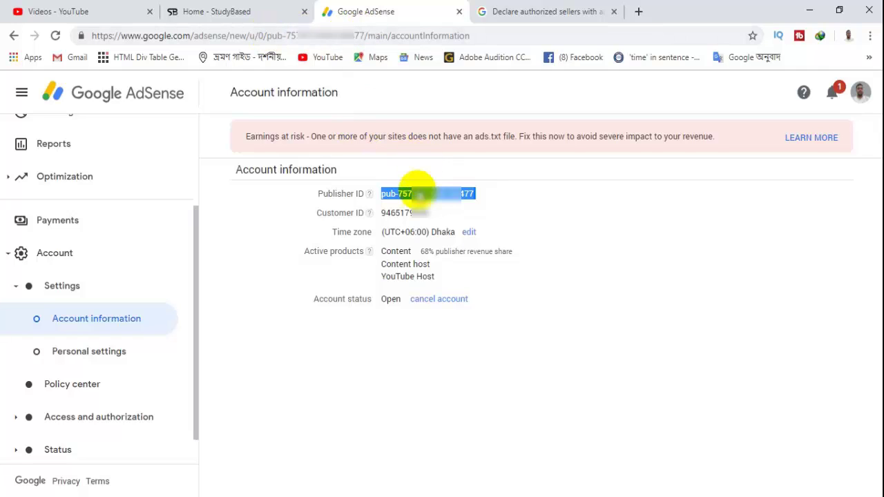
right_click(428, 194)
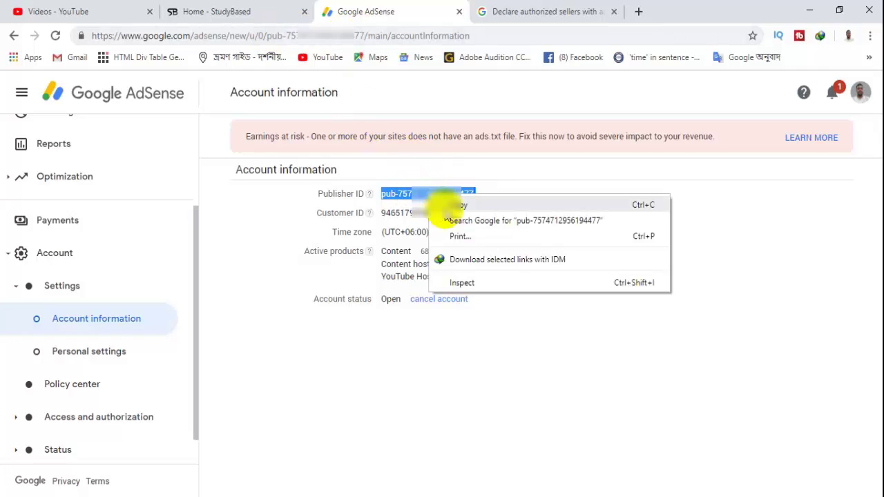
click(452, 205)
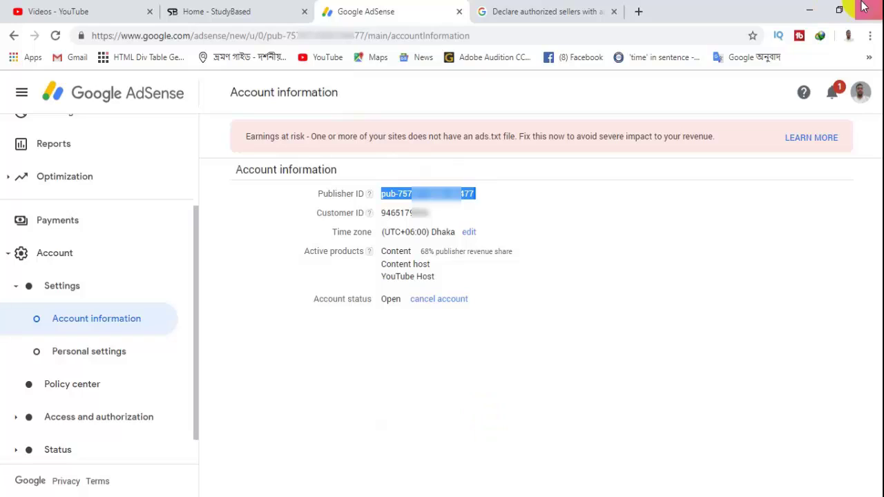
key(alt+Tab)
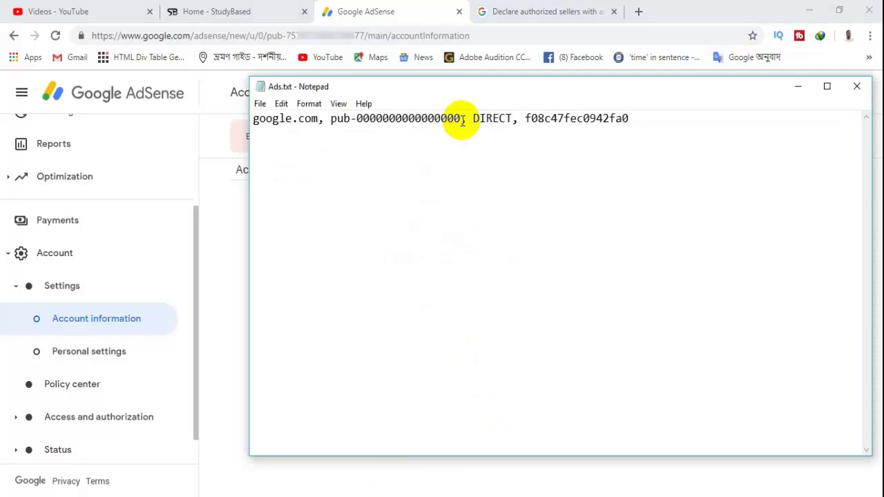
drag(461, 119, 341, 144)
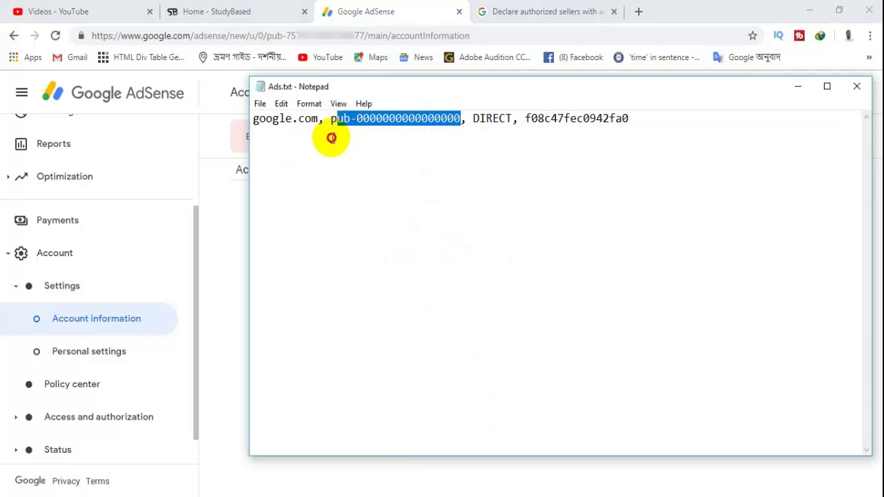
right_click(334, 125)
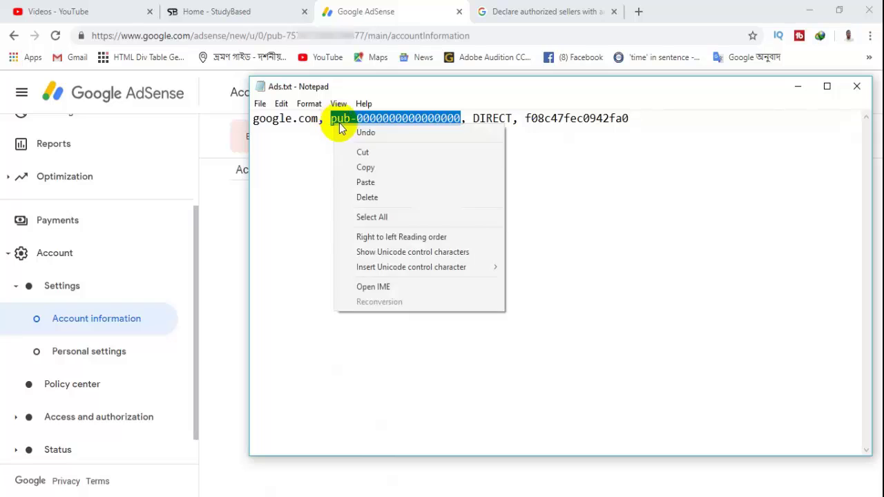
click(379, 181)
key(BackSpace)
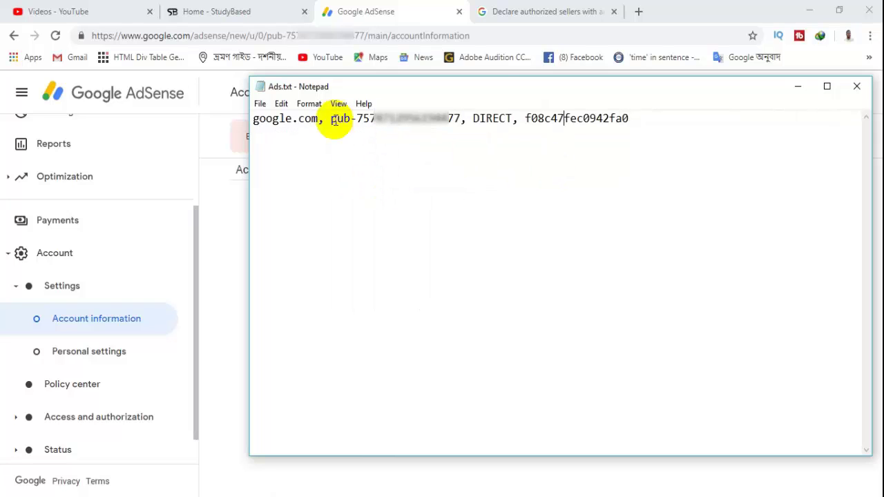
Save the edited Ads.txt file and close it
click(261, 105)
click(288, 149)
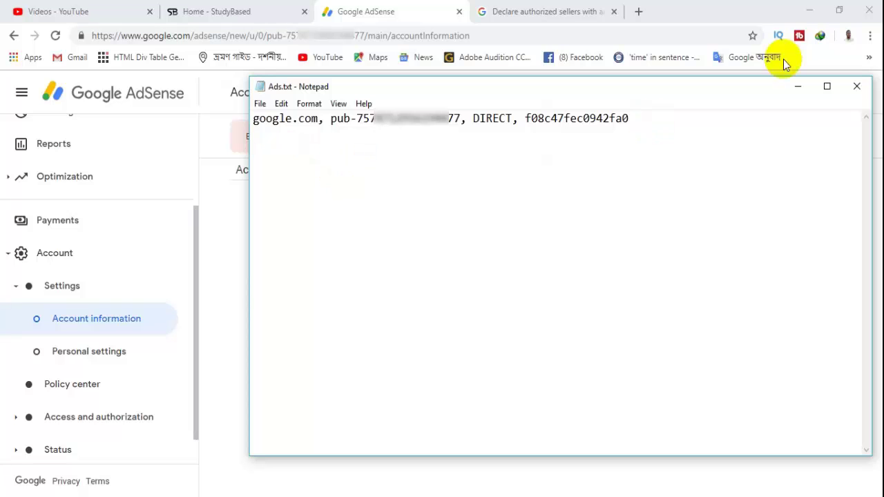
click(854, 87)
Reopen Ads.txt from the desktop to check its saved content, and close it again
click(807, 11)
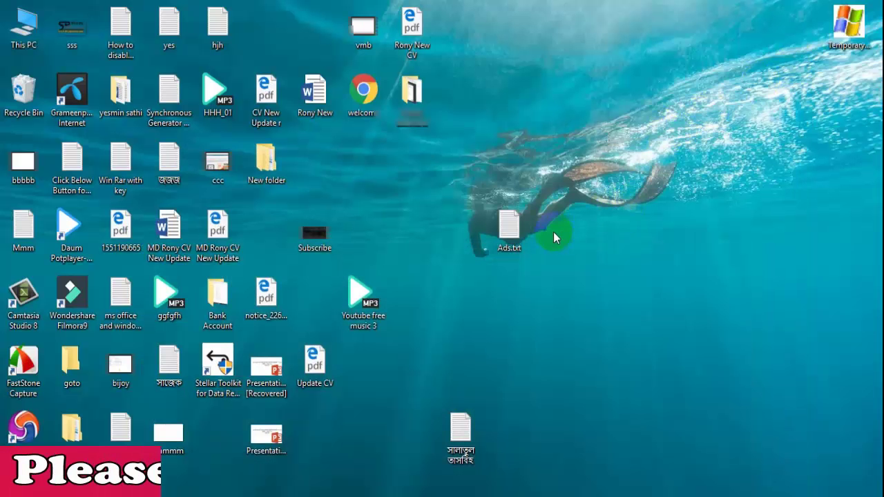
click(511, 235)
double_click(512, 236)
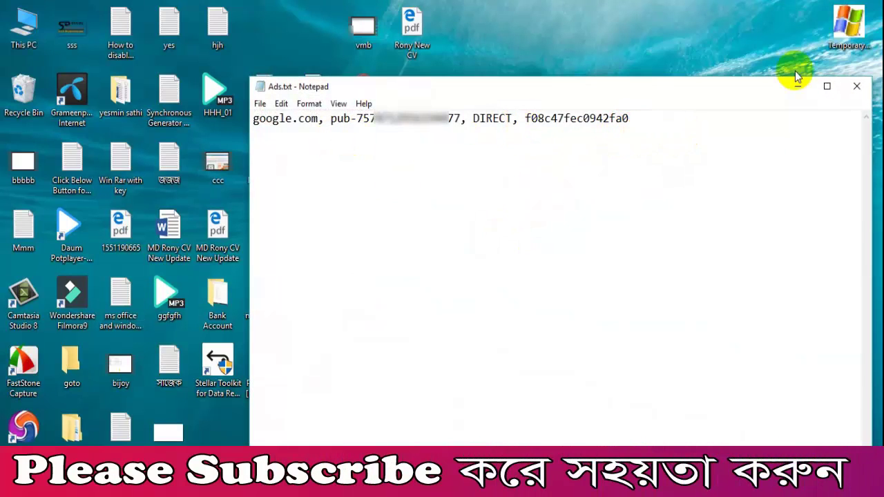
click(855, 88)
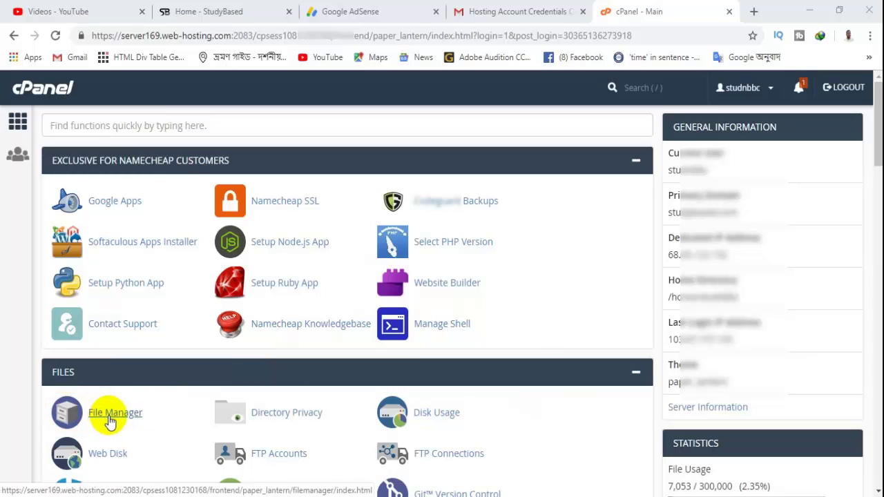
Open the hosting account's File Manager in cPanel and go to the public_html folder
click(108, 414)
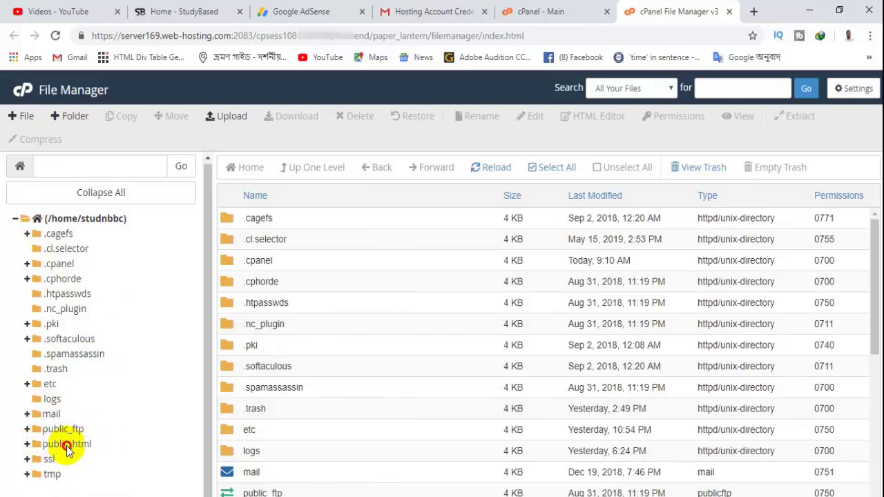
click(67, 446)
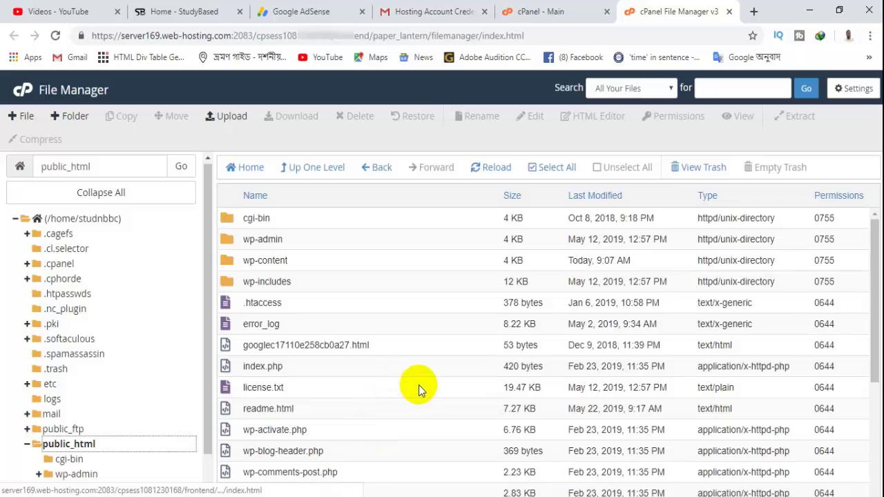
Look through the files in the public_html folder and open the file upload page for it
scroll(421, 383, down, 2)
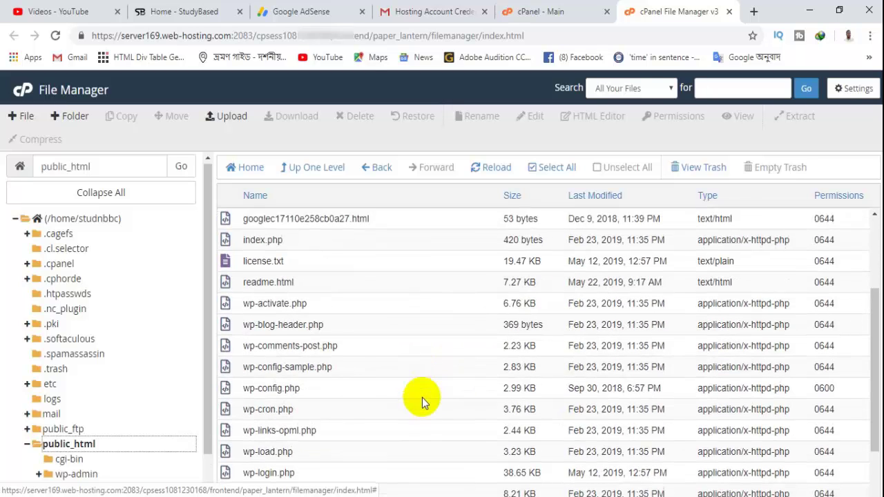
scroll(422, 397, up, 2)
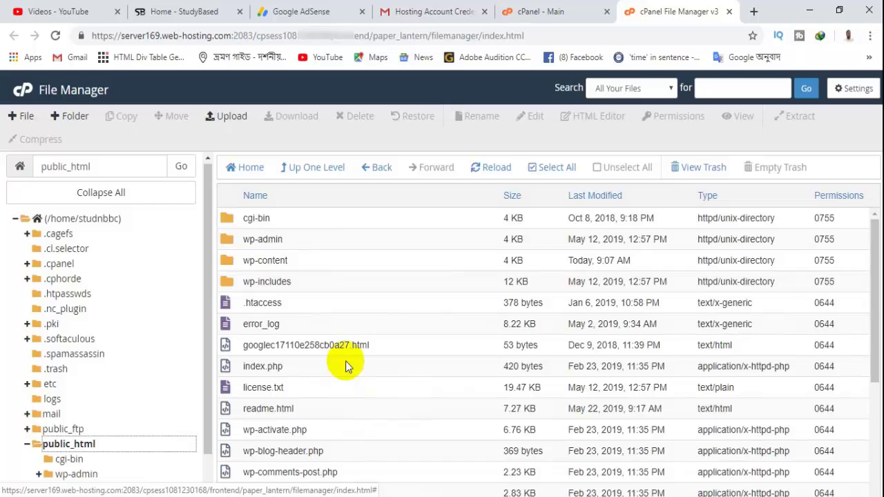
scroll(346, 366, down, 3)
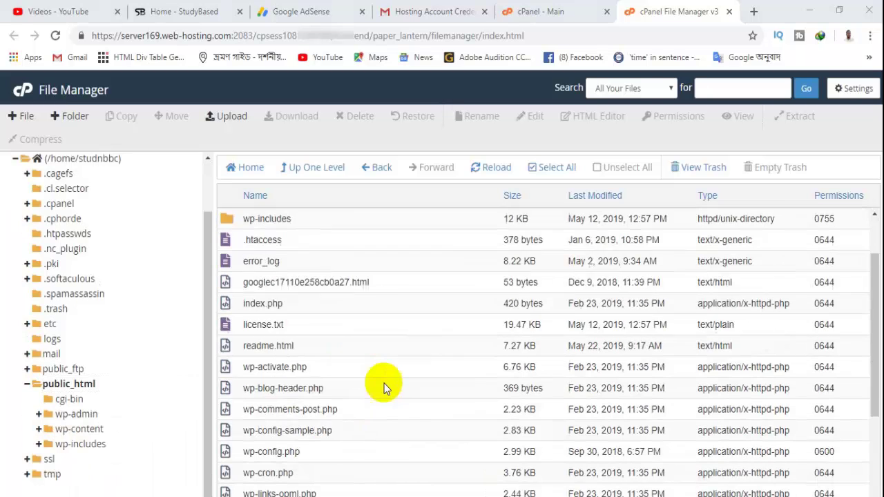
scroll(361, 367, up, 3)
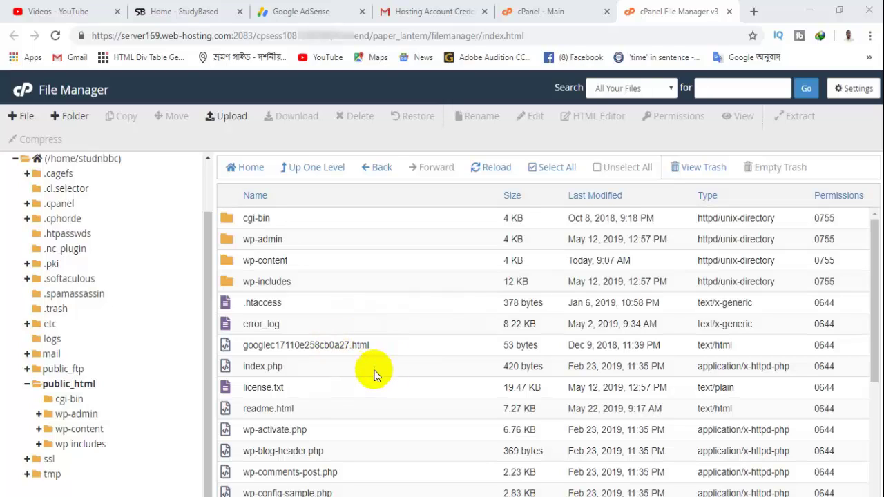
click(285, 371)
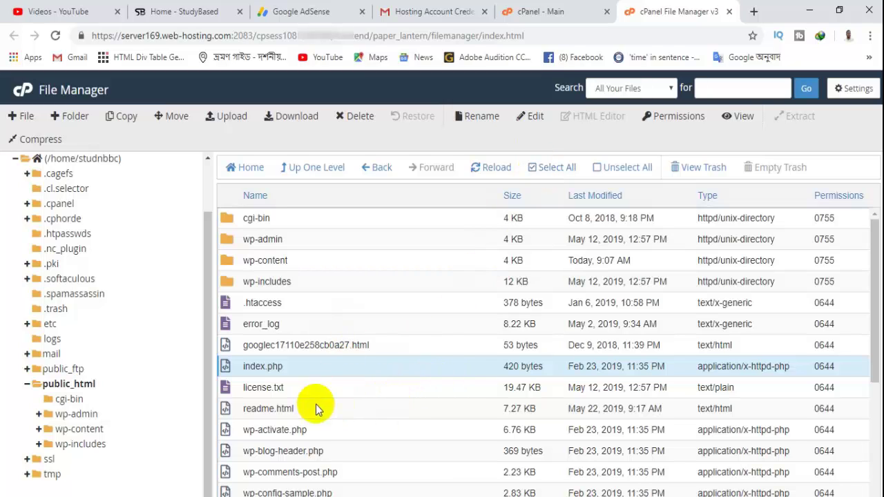
click(212, 117)
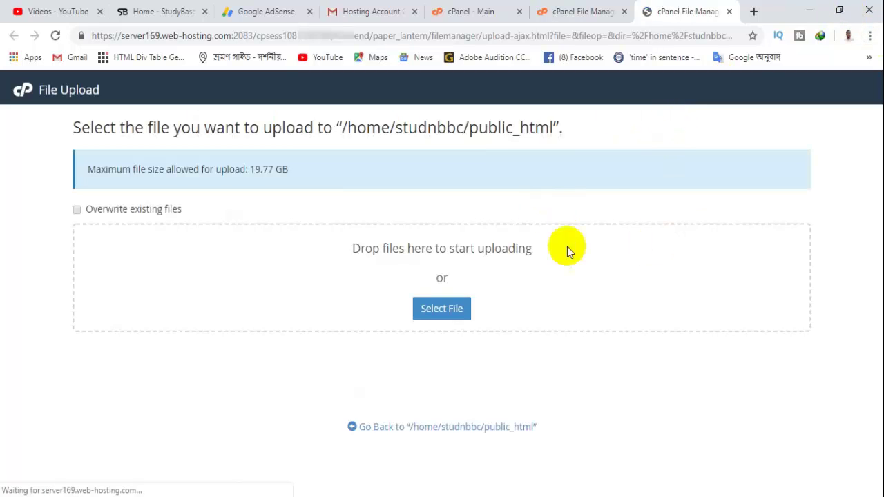
Upload the Ads.txt file from the desktop to public_html, return to the folder and refresh its file list
click(839, 10)
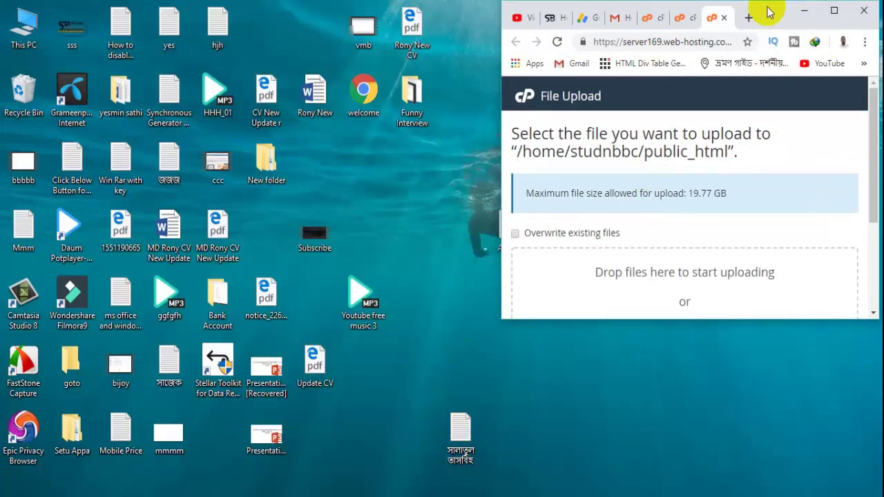
drag(765, 10, 315, 63)
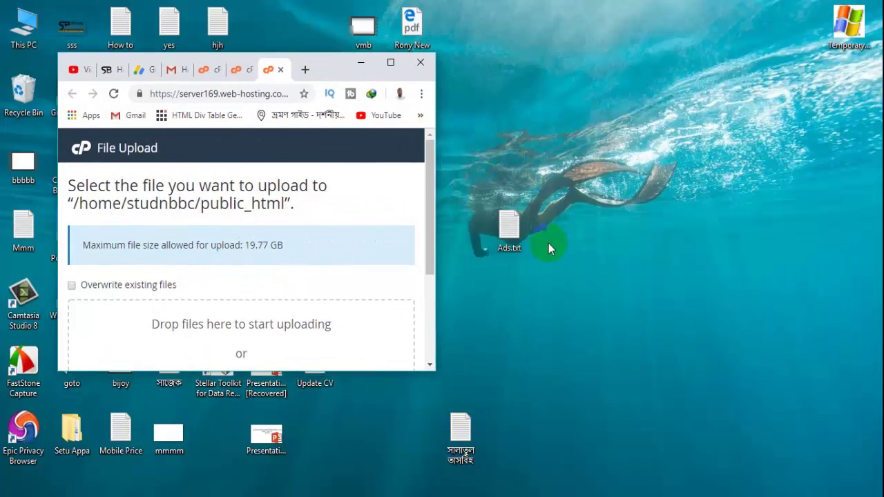
drag(510, 250, 230, 343)
click(390, 62)
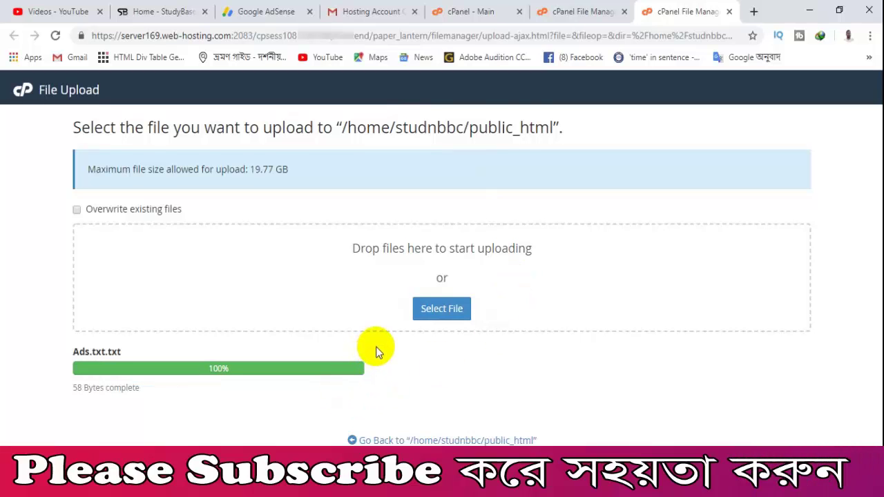
click(406, 441)
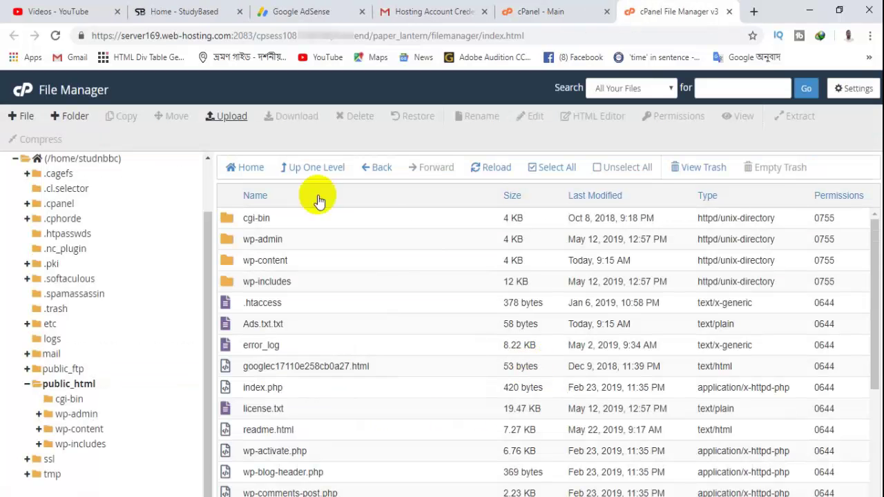
click(486, 169)
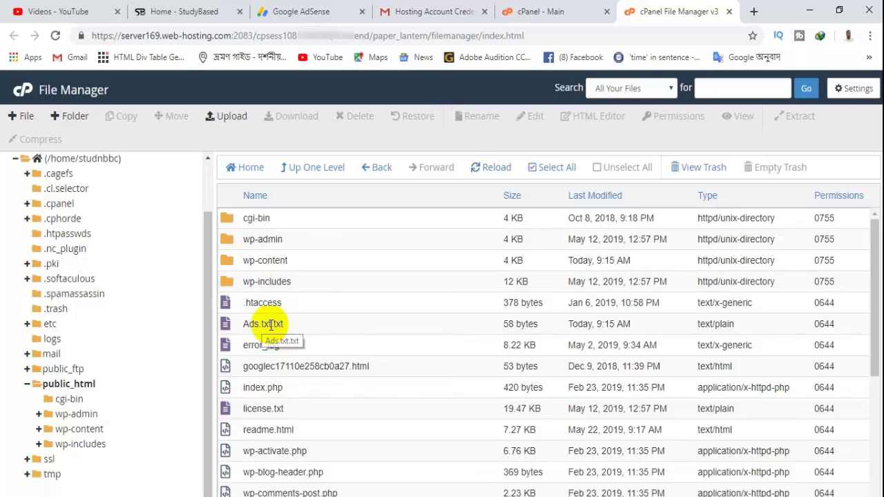
Rename the uploaded Ads.txt.txt file in public_html to Ads.txt
click(268, 325)
right_click(269, 324)
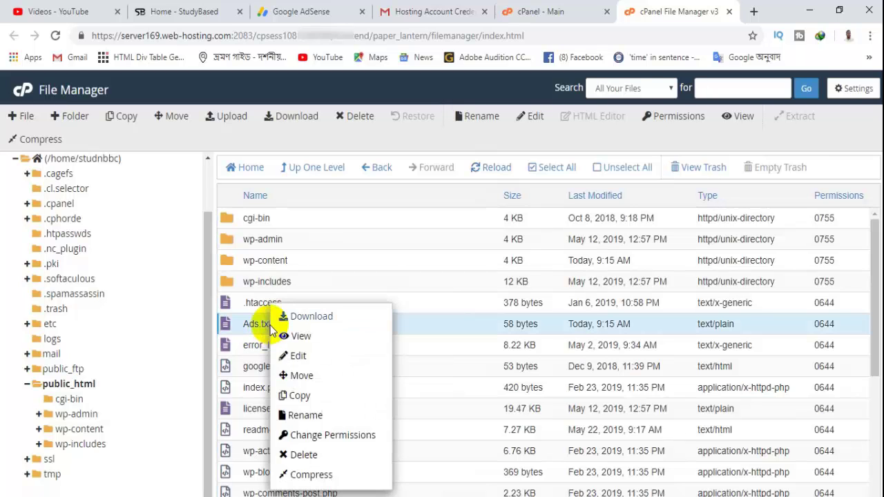
click(321, 414)
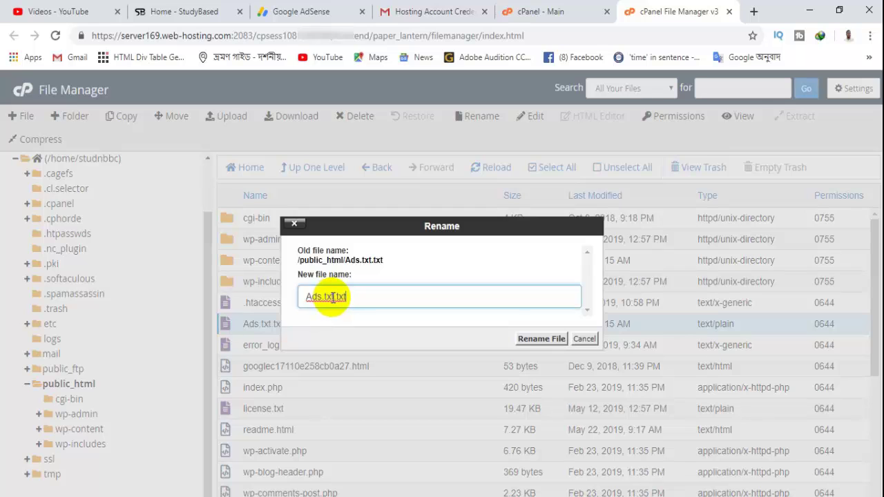
click(541, 339)
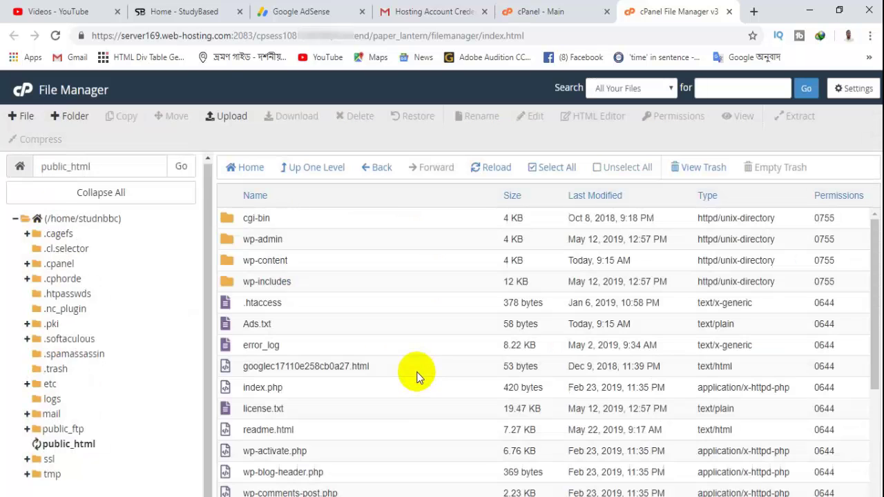
View the content of the hosted Ads.txt file to check its publisher line, and close the view
double_click(345, 327)
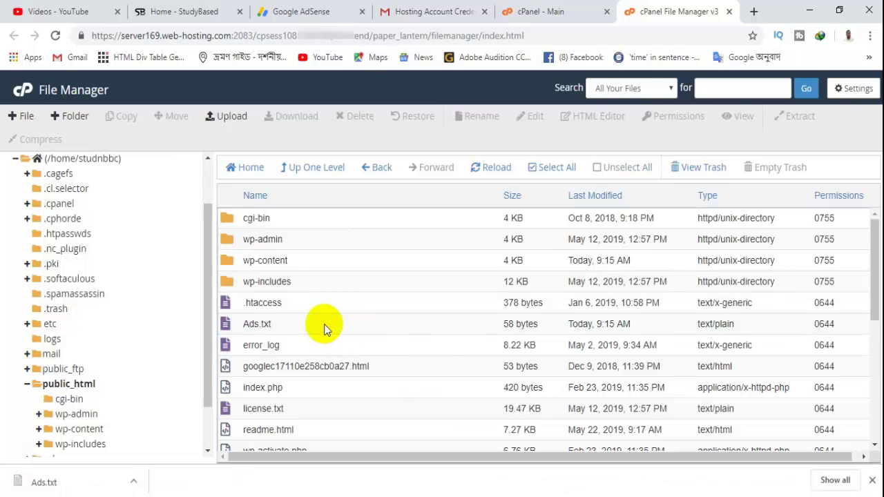
click(324, 323)
right_click(324, 324)
click(371, 302)
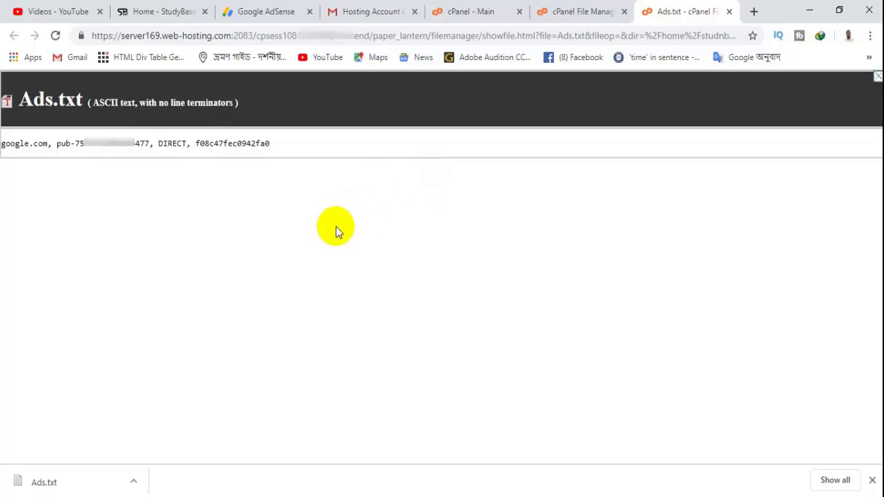
key(ctrl+w)
Switch to Google AdSense and check the earnings-at-risk alert on the Account information page
click(304, 11)
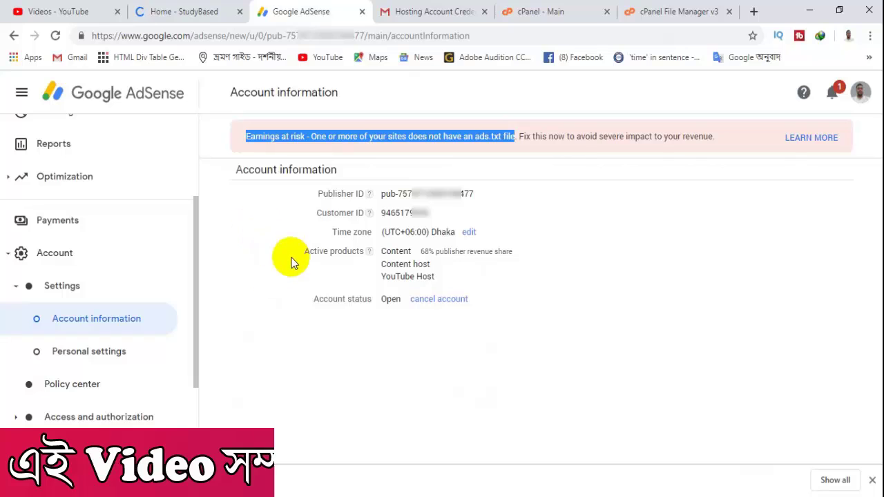
click(591, 152)
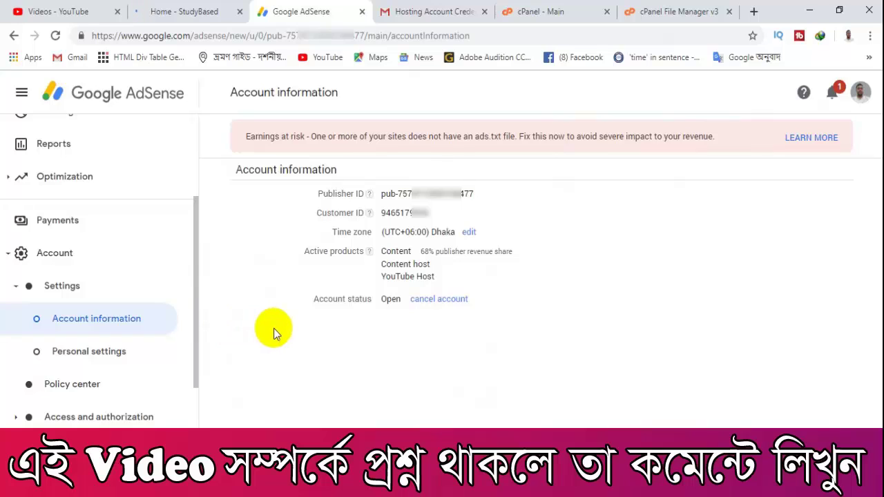
scroll(73, 300, up, 2)
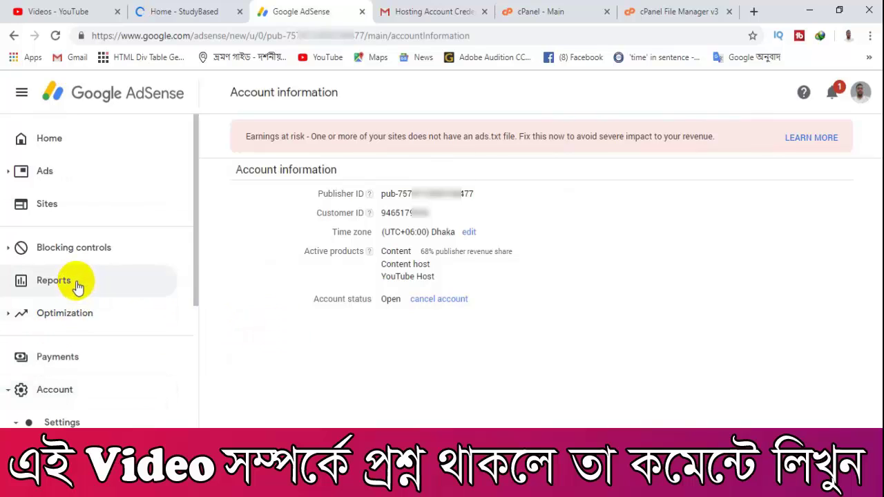